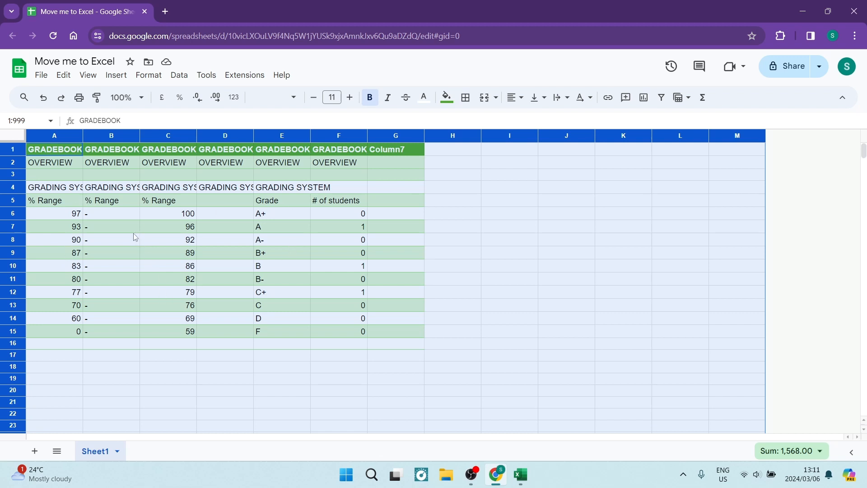
Open the Publish to the web settings for the spreadsheet and choose the Entire Document as the content to publish.
left_click(42, 75)
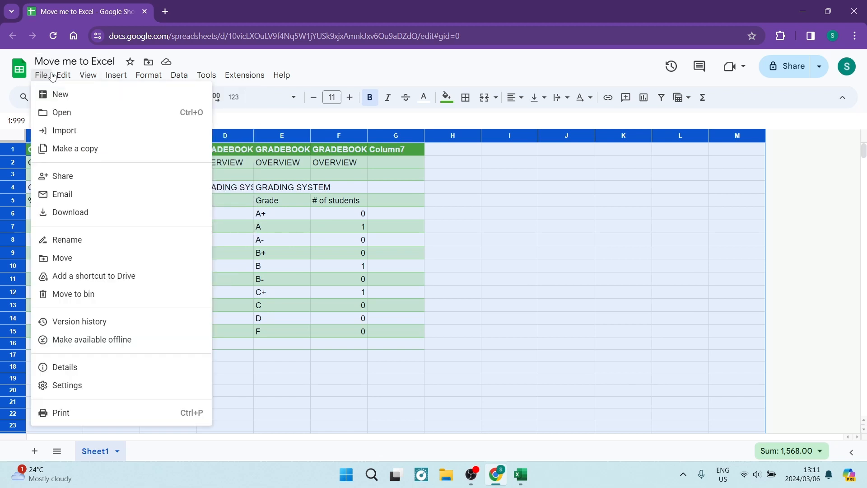
mouse_move(77, 178)
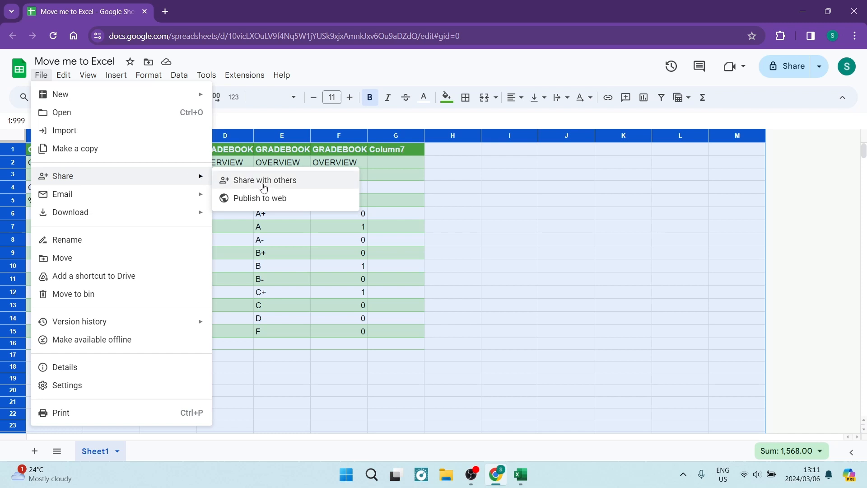
left_click(265, 202)
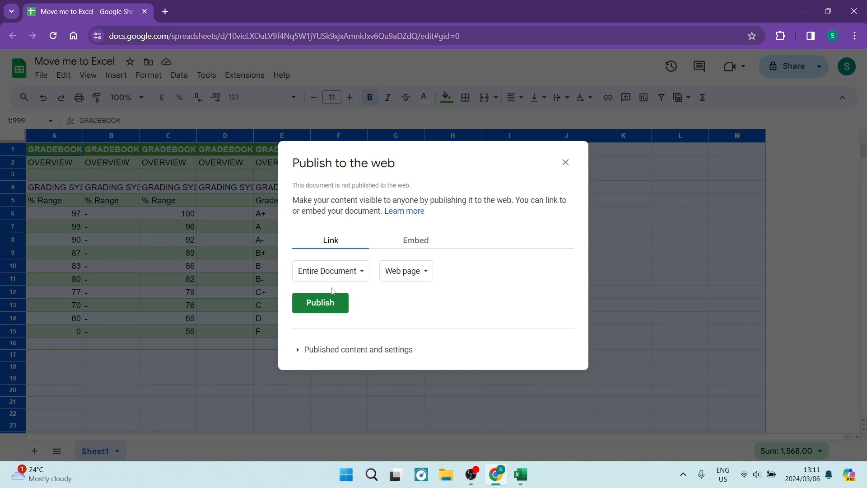
left_click(351, 272)
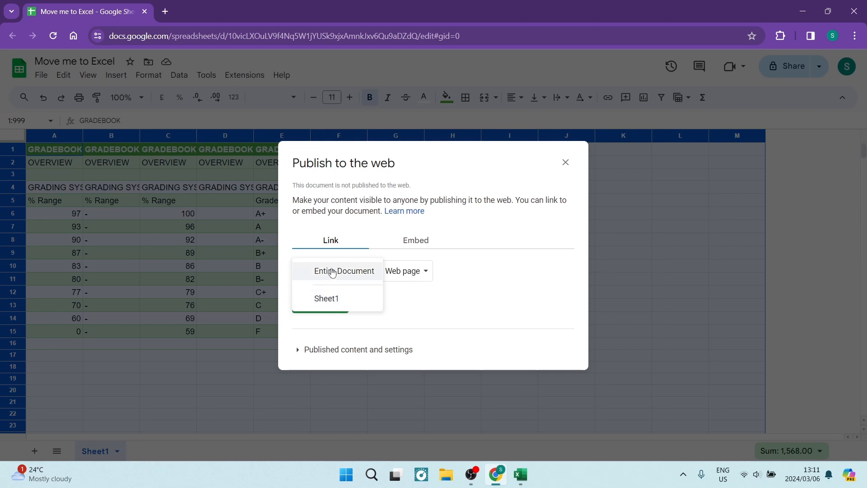
left_click(332, 272)
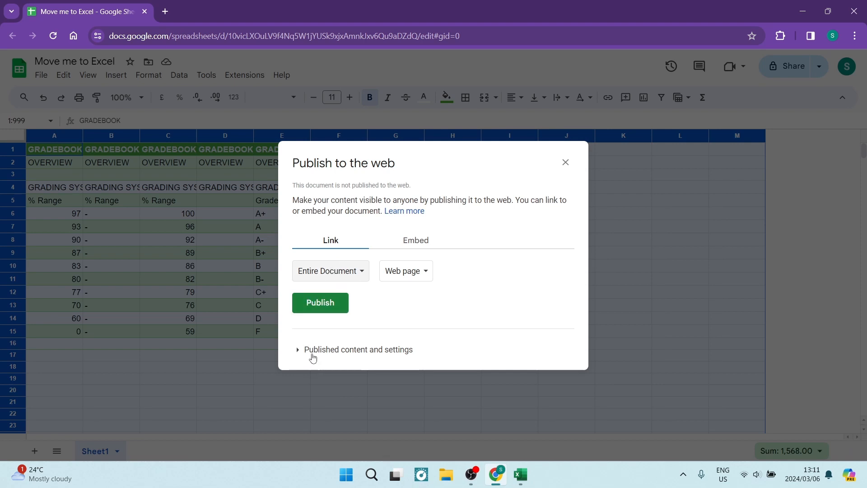
Publish the document as a web page with automatic republishing on changes enabled, and copy the published link.
left_click(371, 351)
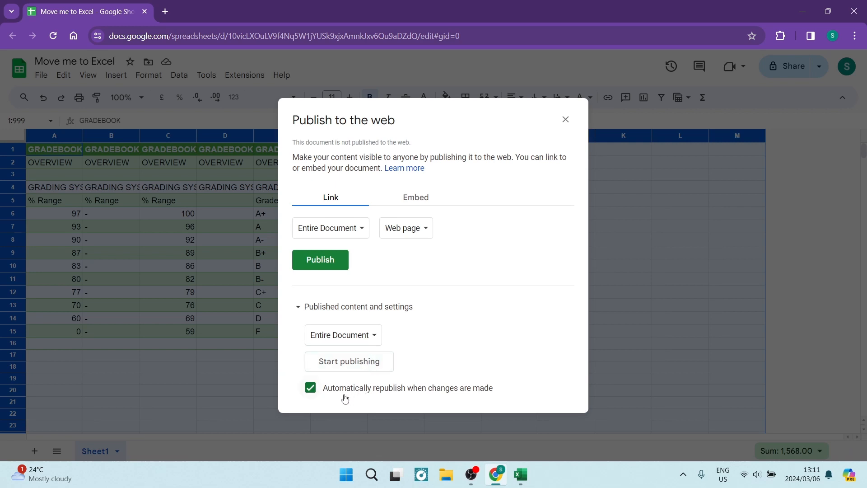
left_click(310, 387)
left_click(310, 388)
left_click(328, 266)
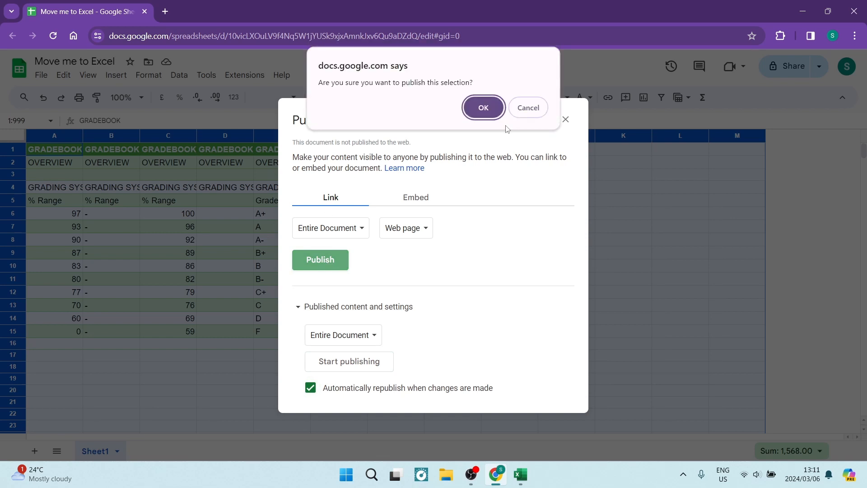
left_click(502, 111)
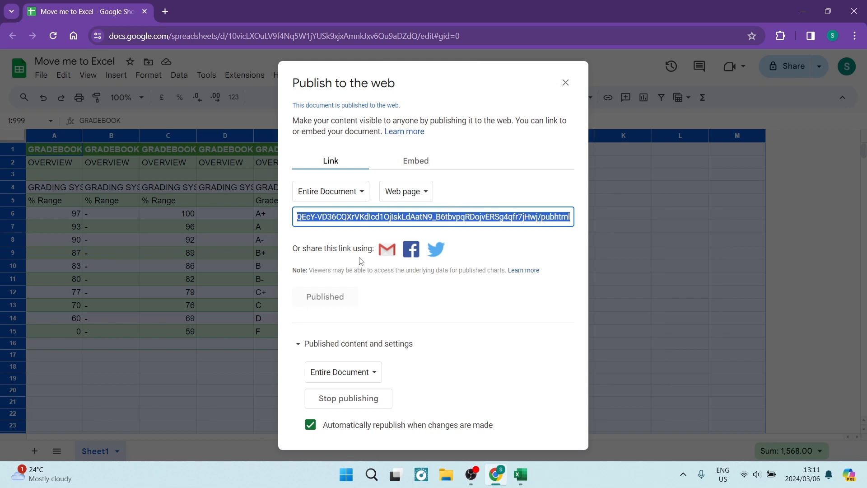
right_click(363, 219)
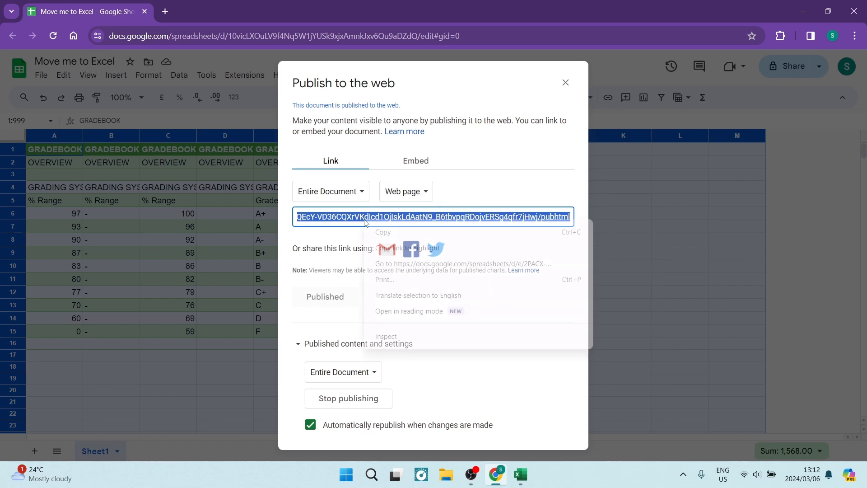
left_click(292, 313)
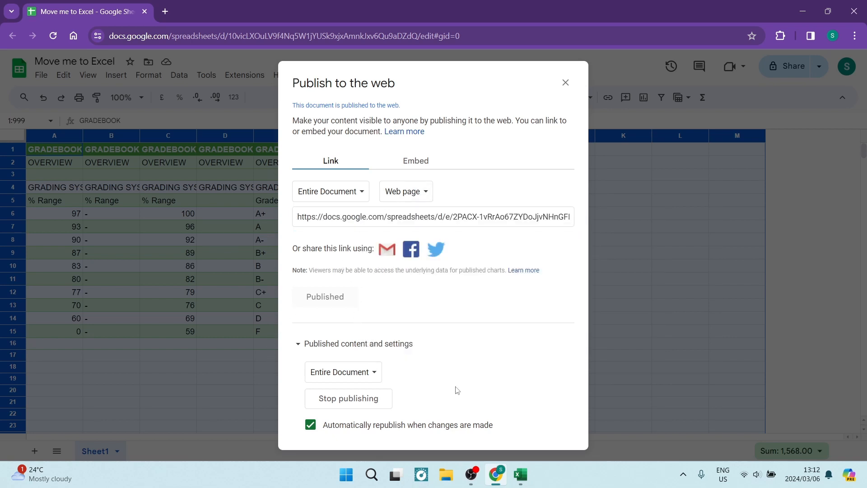
Switch to the blank Excel workbook and connect to a web data source using the copied published link.
left_click(521, 474)
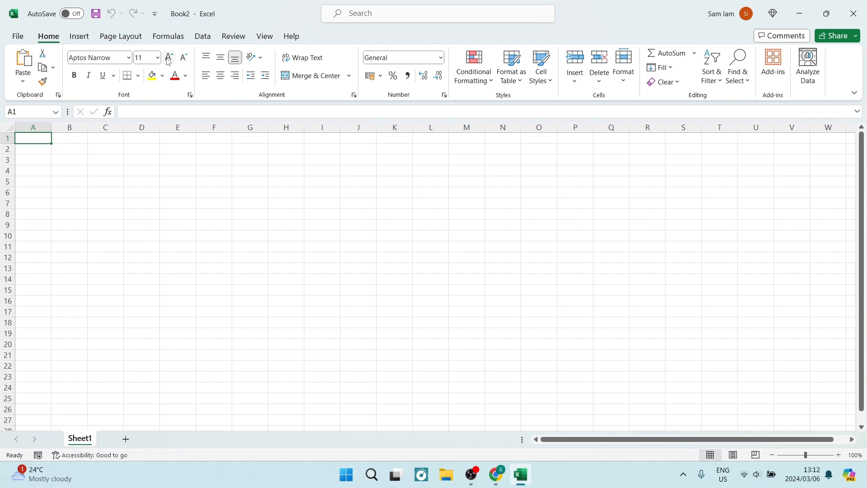
left_click(203, 37)
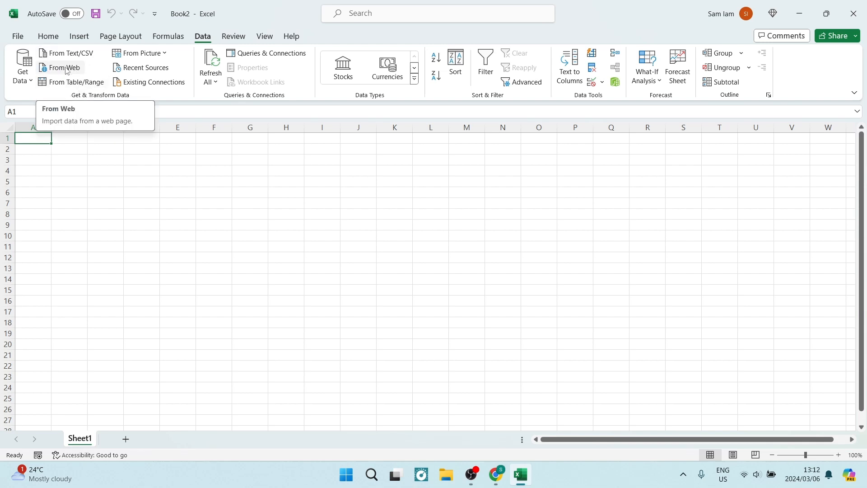
left_click(30, 81)
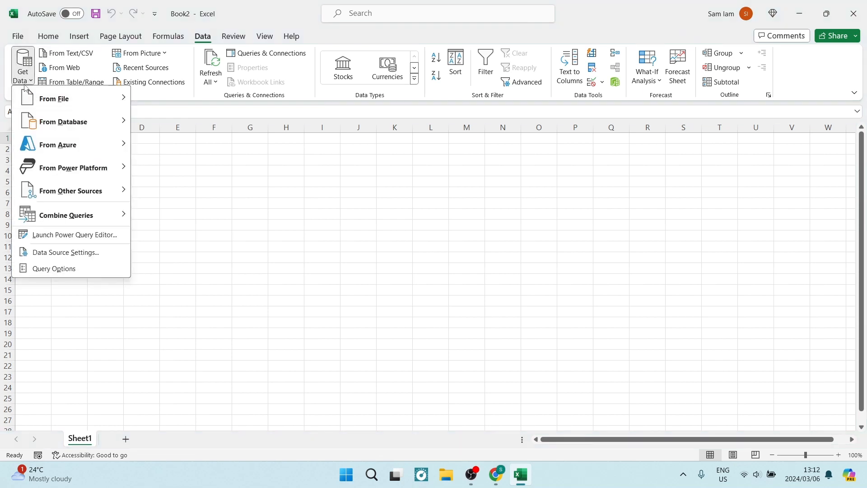
mouse_move(47, 104)
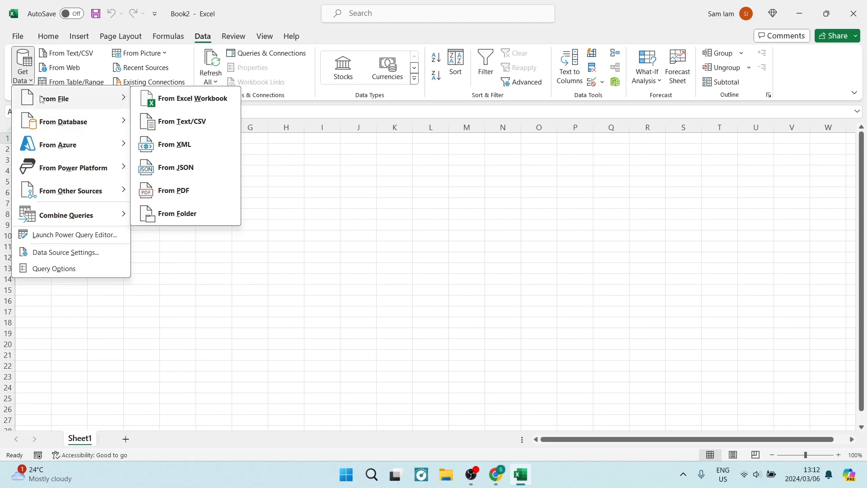
mouse_move(69, 130)
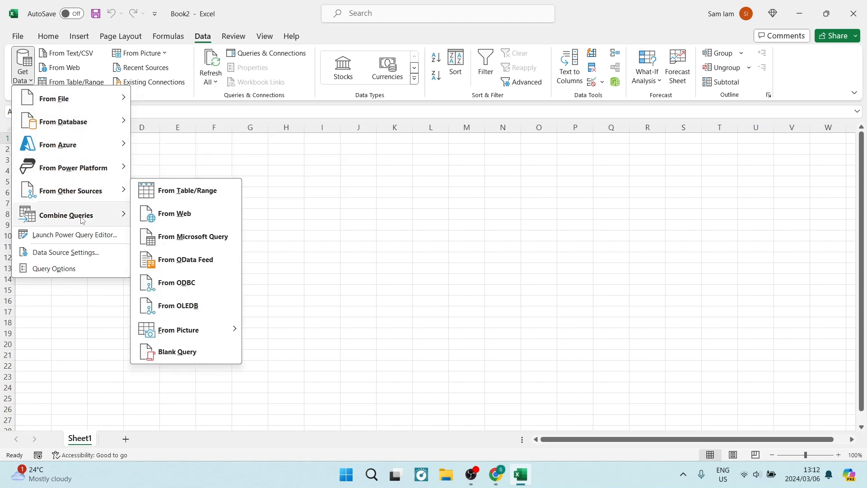
mouse_move(84, 202)
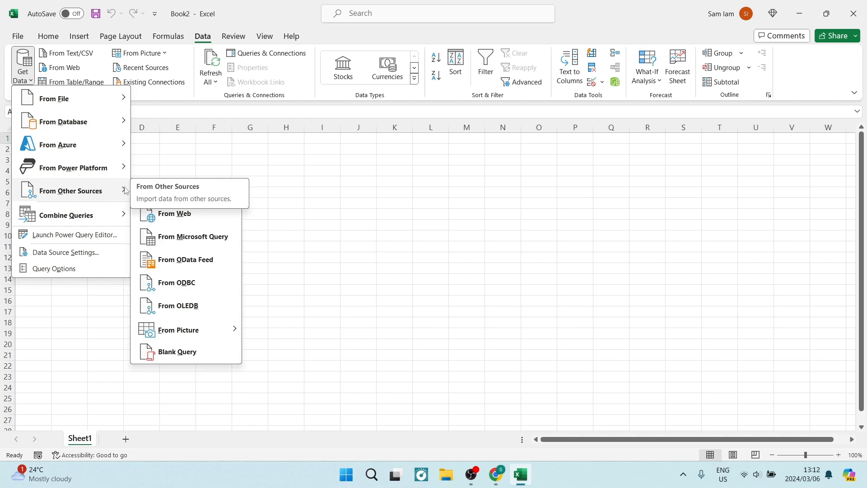
left_click(192, 219)
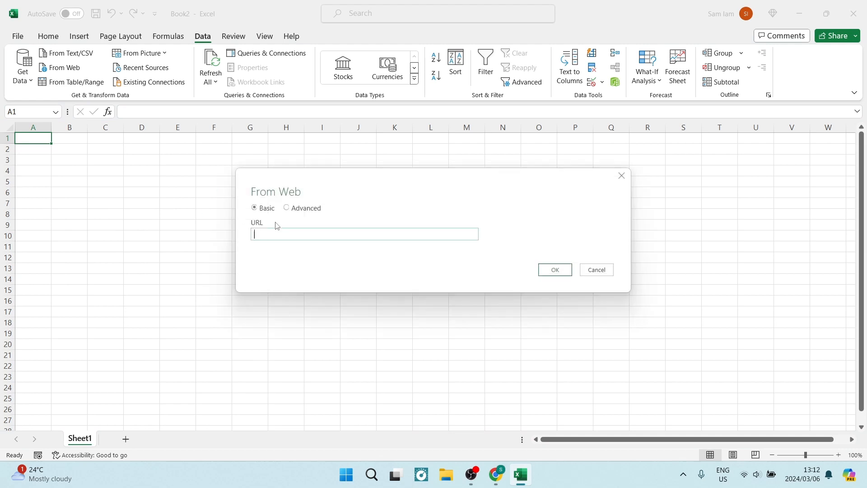
key("ctrl+v")
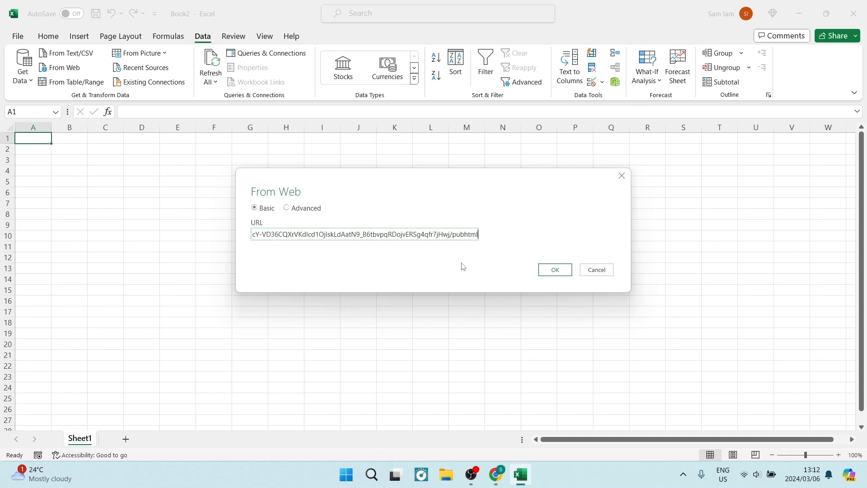
left_click(557, 271)
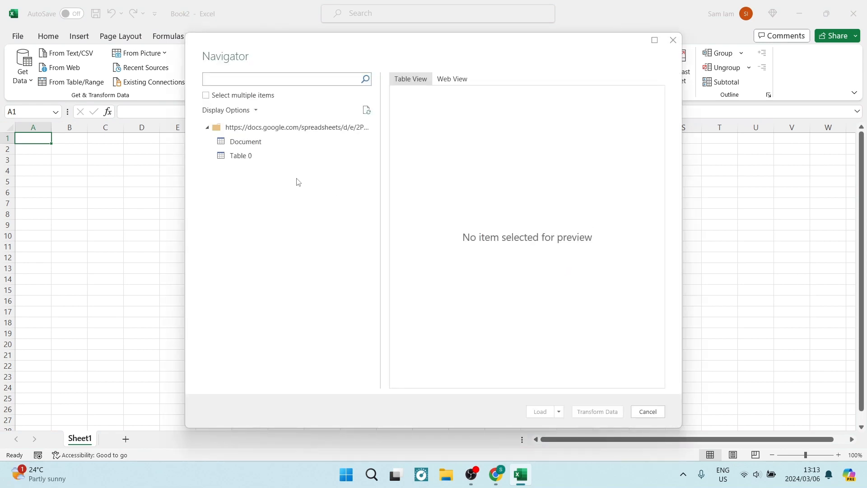
Preview the items found in the web source, select Table 0, and open it in the Power Query Editor for transforming.
left_click(248, 128)
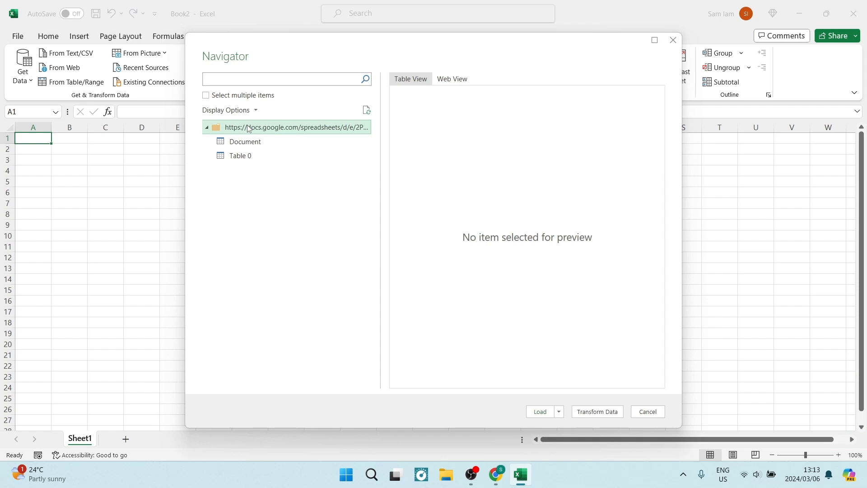
left_click(248, 142)
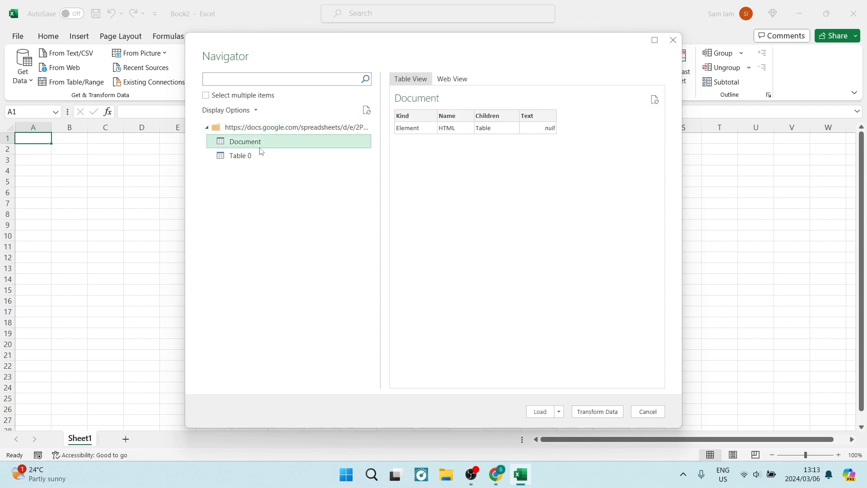
left_click(237, 158)
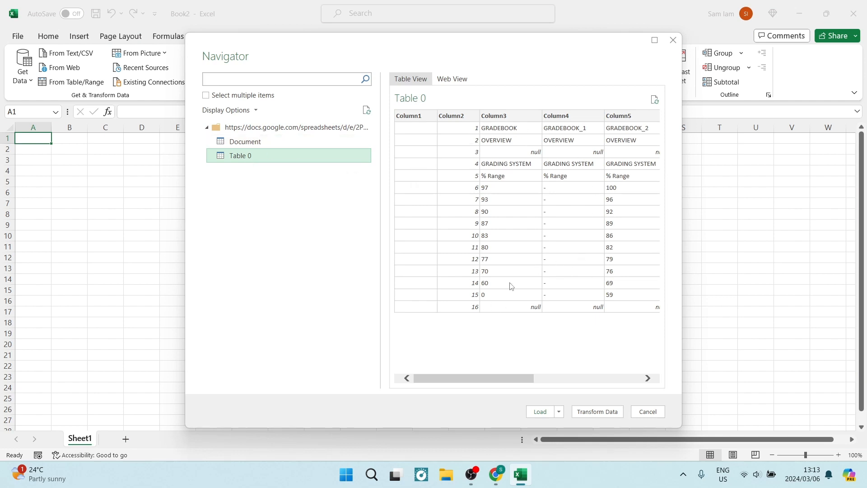
left_click_drag(483, 382, 445, 388)
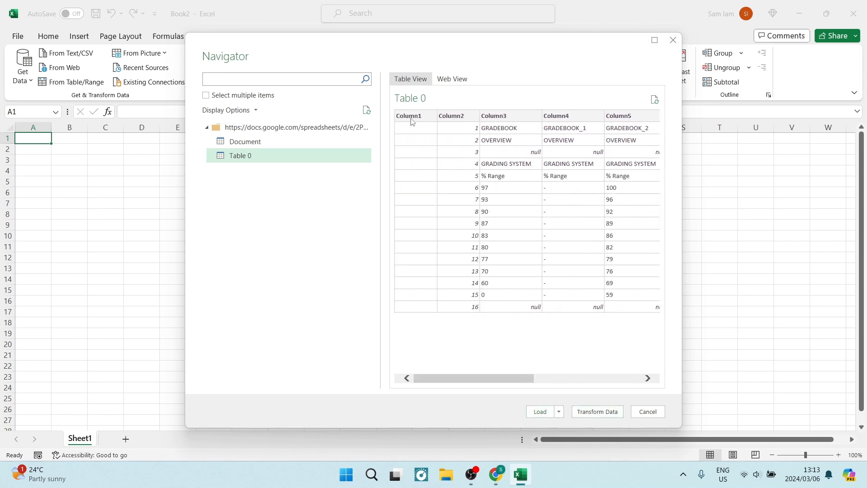
left_click(496, 474)
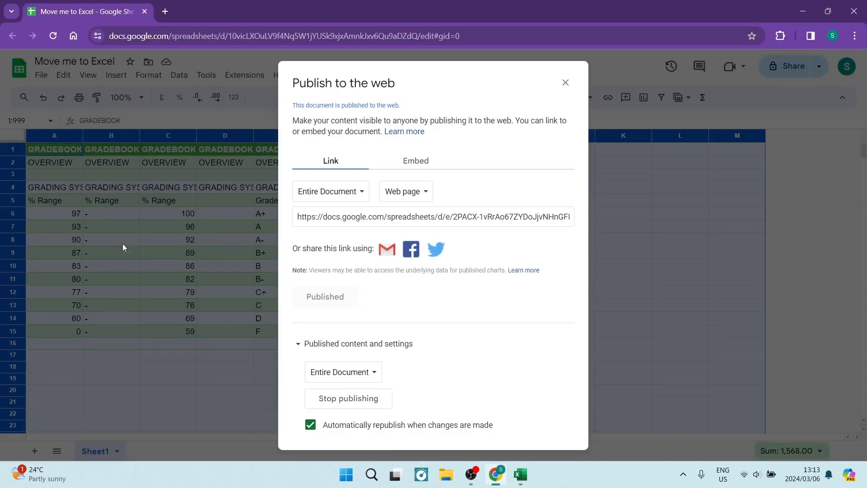
left_click(519, 475)
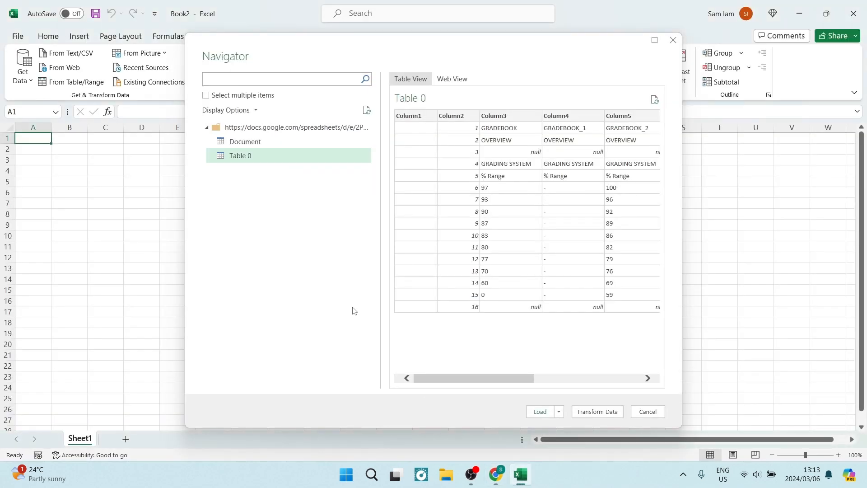
left_click(586, 414)
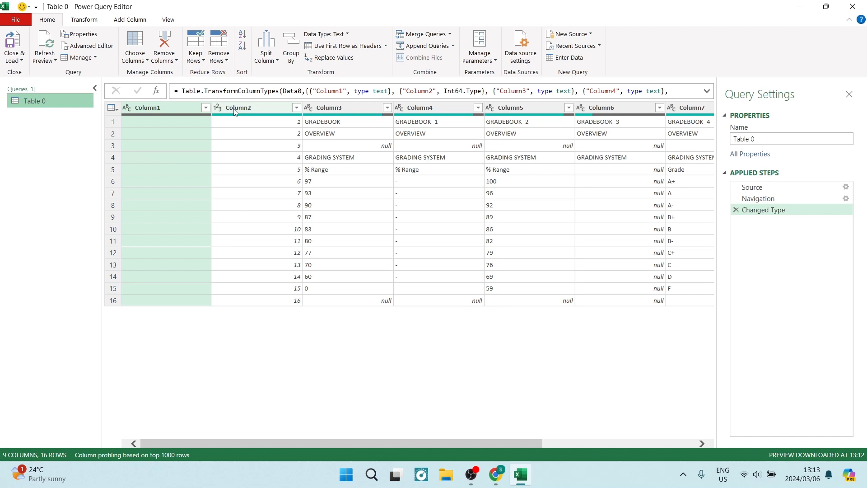
Remove Column1 and Column2 from the Table 0 query and load the result into the workbook.
left_click(169, 112)
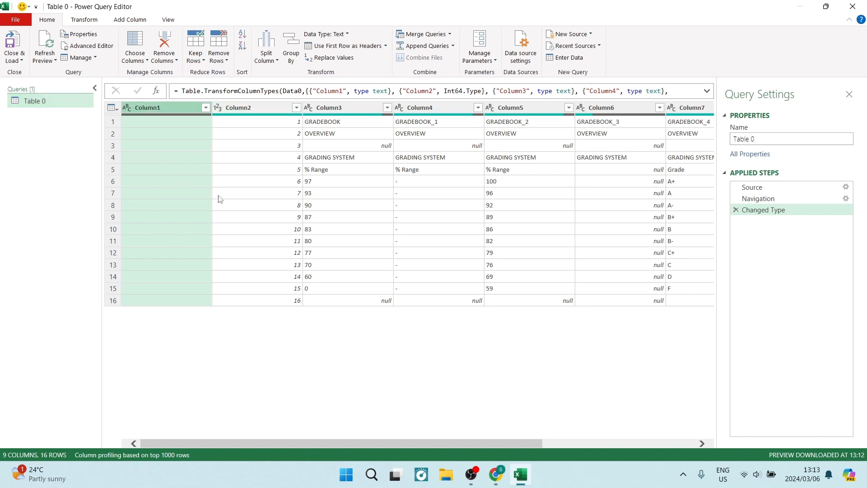
left_click(161, 50)
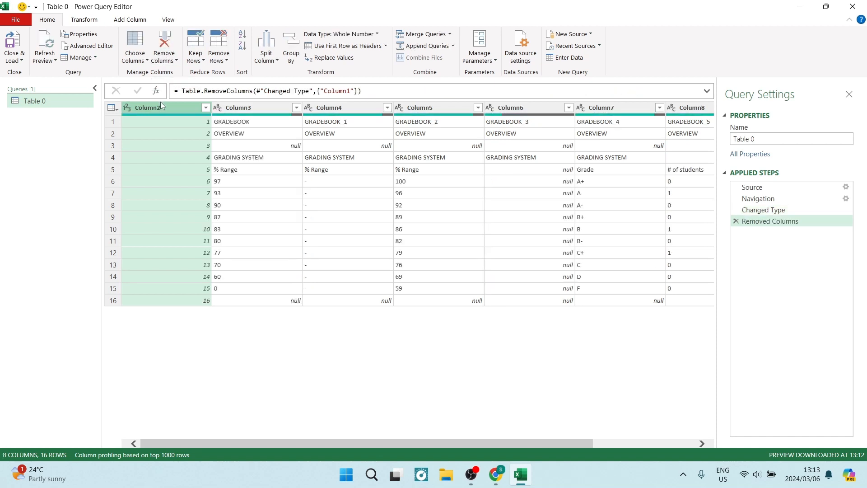
left_click(162, 49)
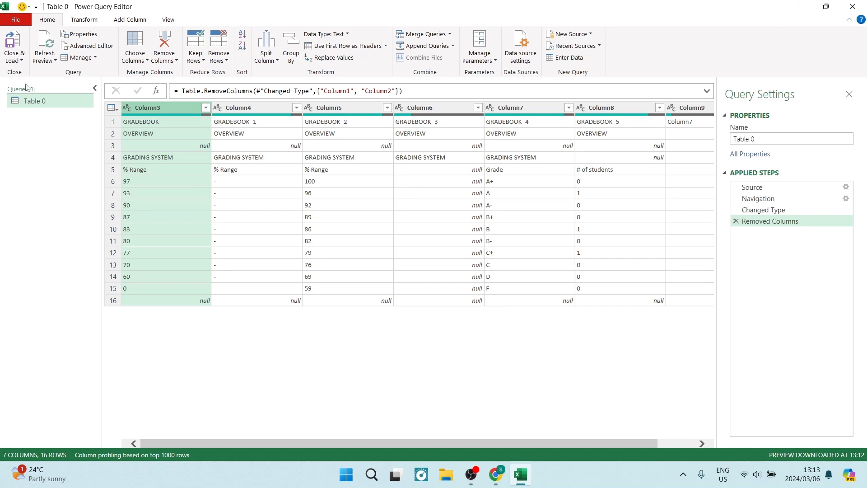
left_click(13, 46)
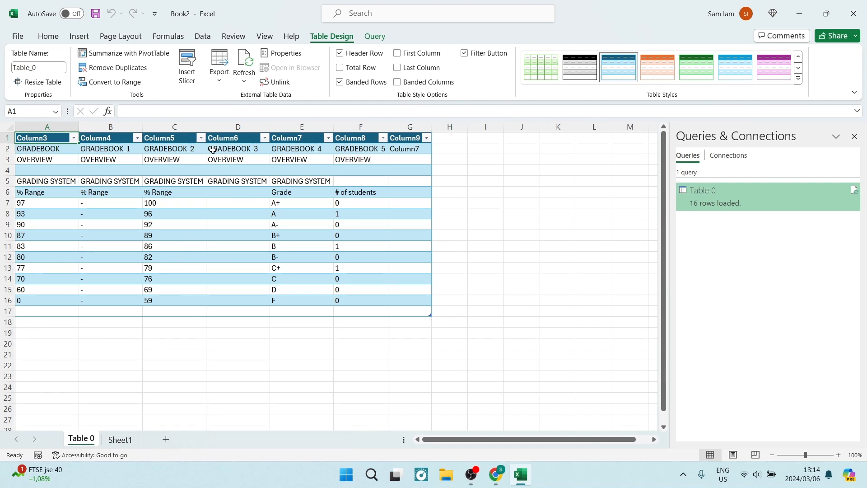
Switch to Google Sheets, close the Publish to the web dialog, and return to the Excel workbook.
left_click(501, 476)
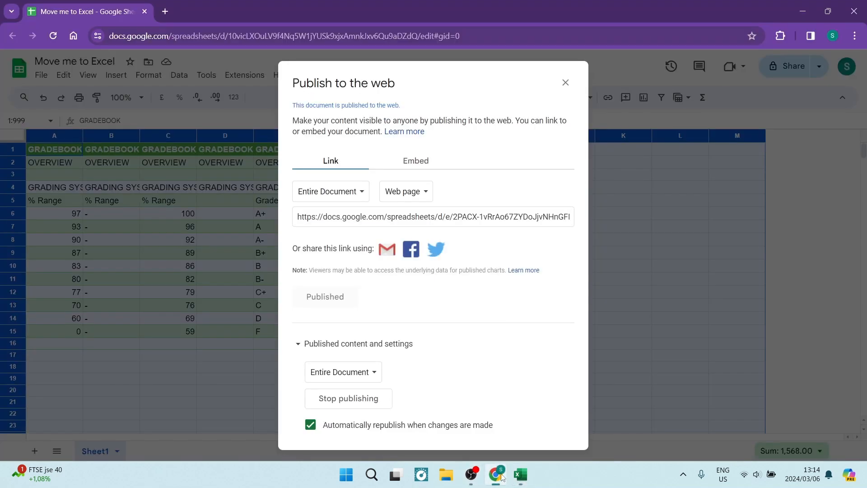
left_click(565, 82)
left_click(521, 474)
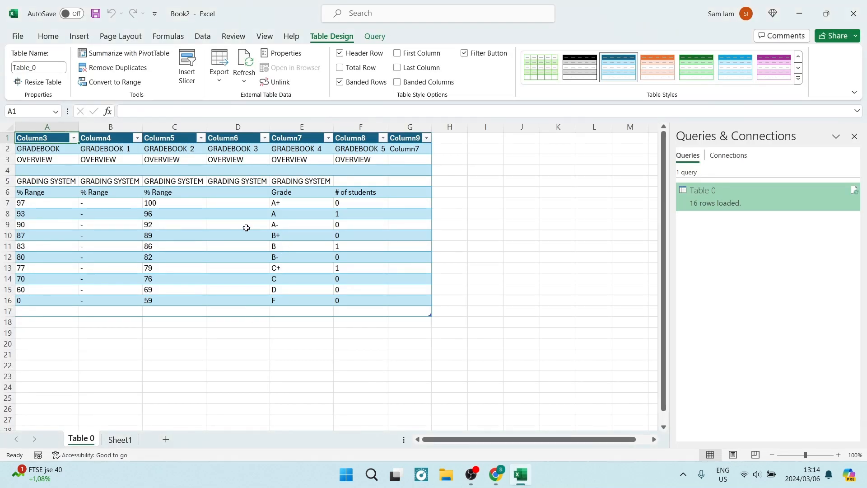
Enable periodic refresh for the Table 0 query, replacing the default minute interval in its query properties.
left_click(375, 37)
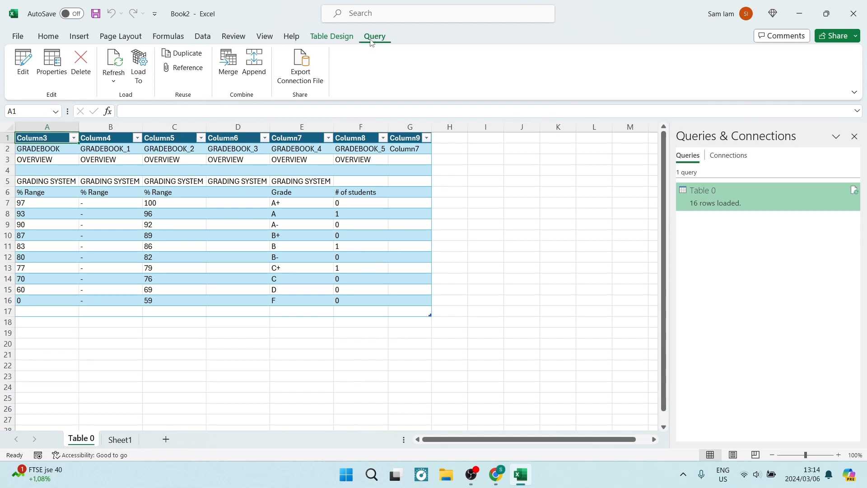
left_click(48, 64)
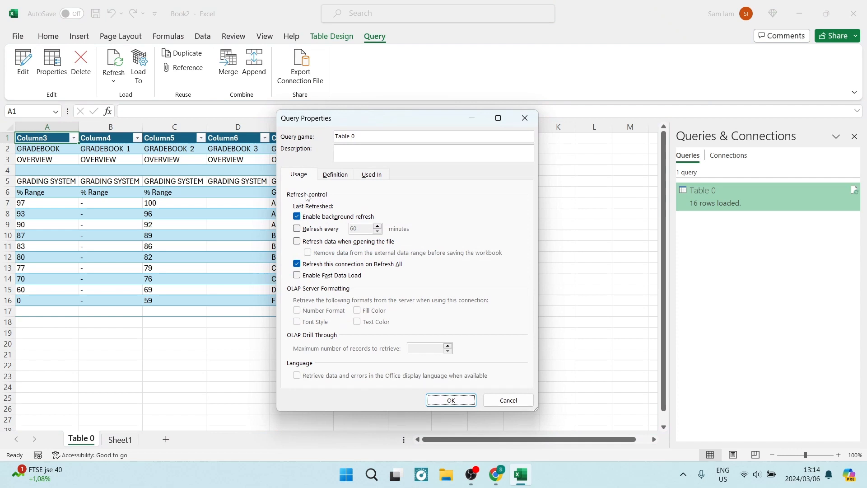
left_click(296, 229)
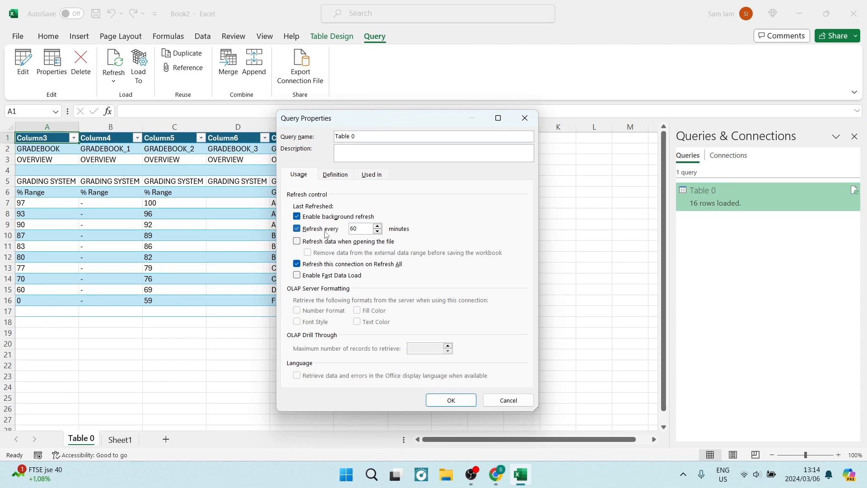
key("BackSpace")
key("BackSpace")
left_click(451, 400)
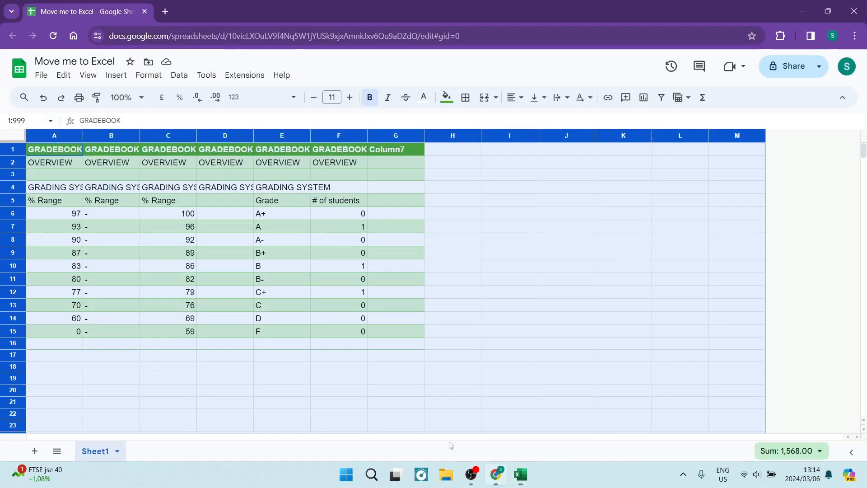
left_click(496, 475)
left_click(520, 475)
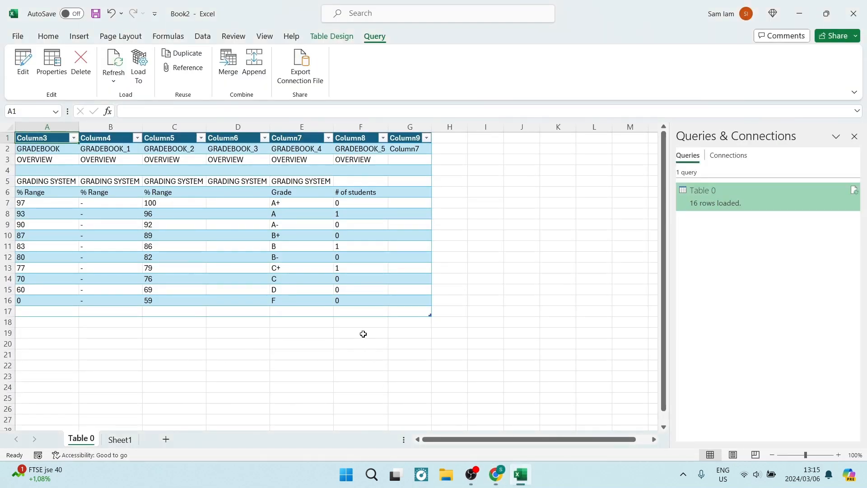